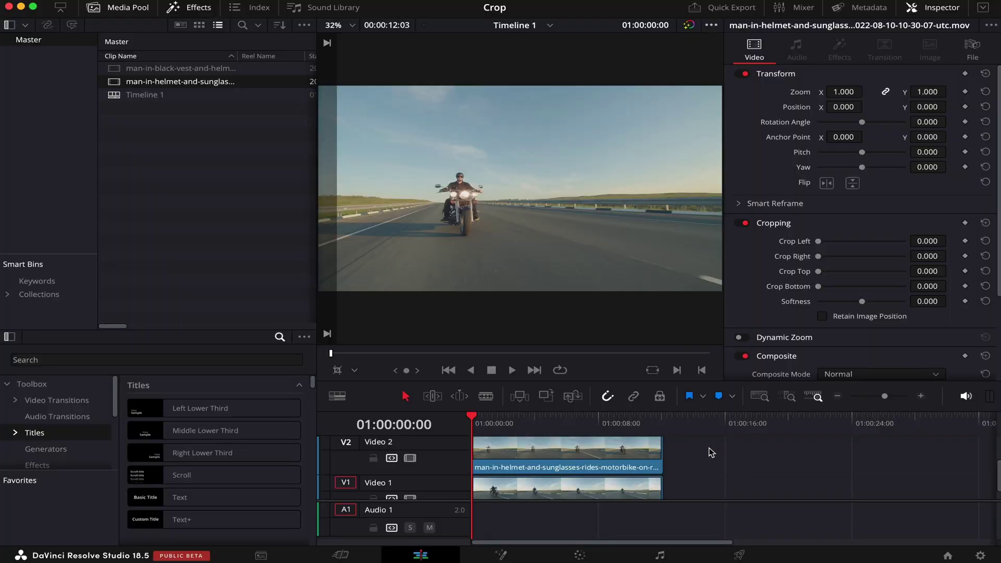
- Temporarily disable the clip on Video 2 to view the clip beneath it on Video 1, and enable it again
click(534, 460)
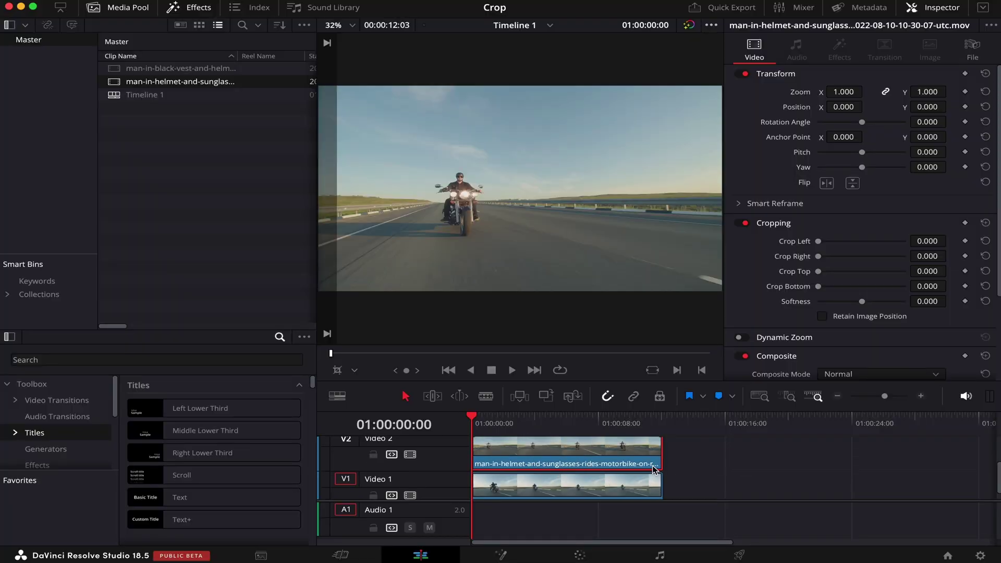
click(539, 491)
click(537, 469)
key(d)
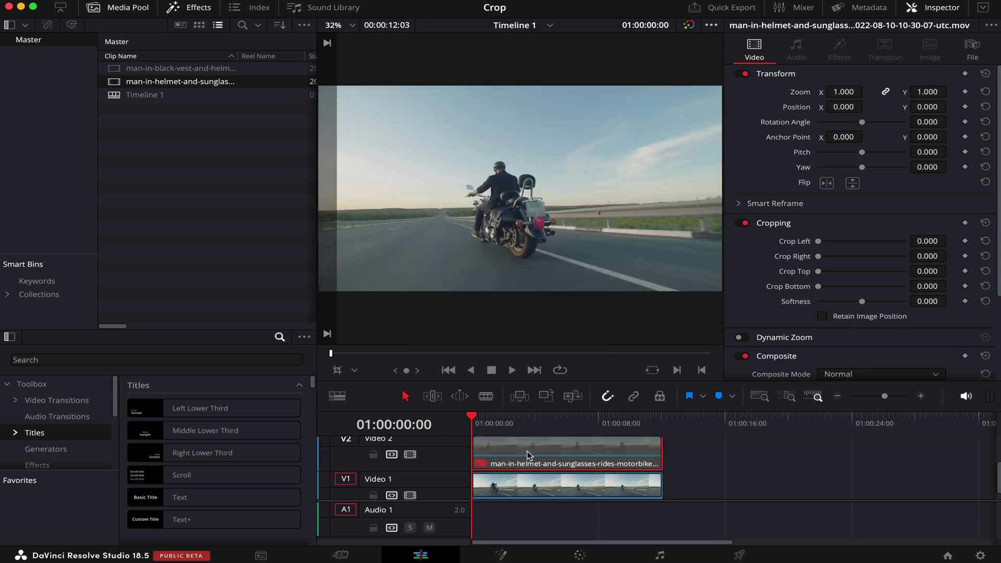
key(d)
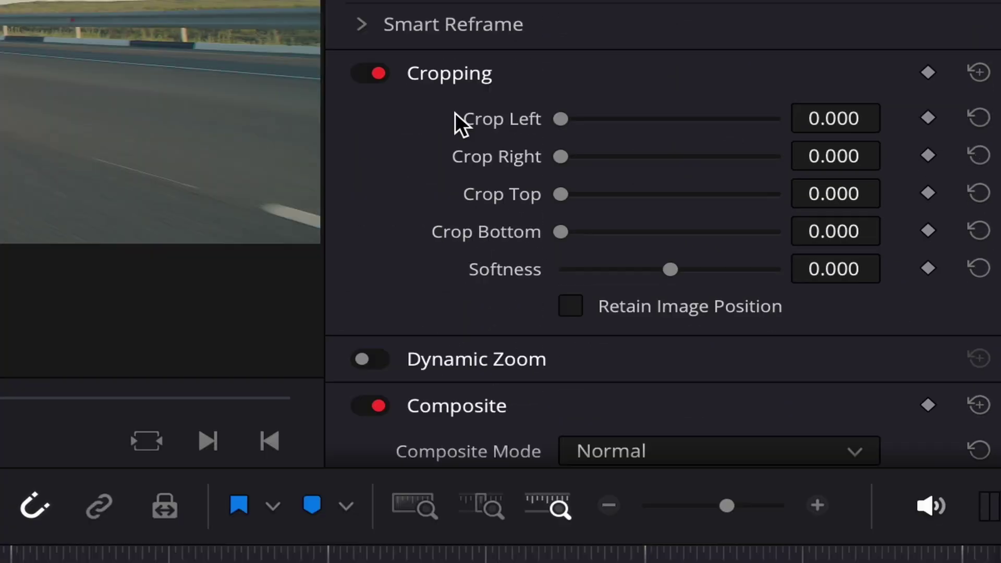
- Try out the crop sliders on the Video 2 clip and return them to zero
click(440, 72)
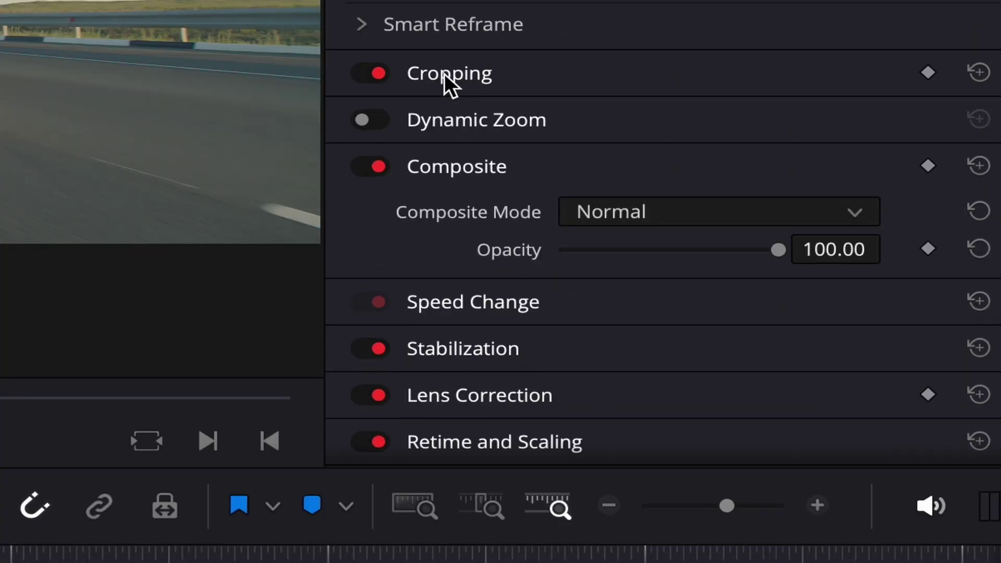
click(444, 73)
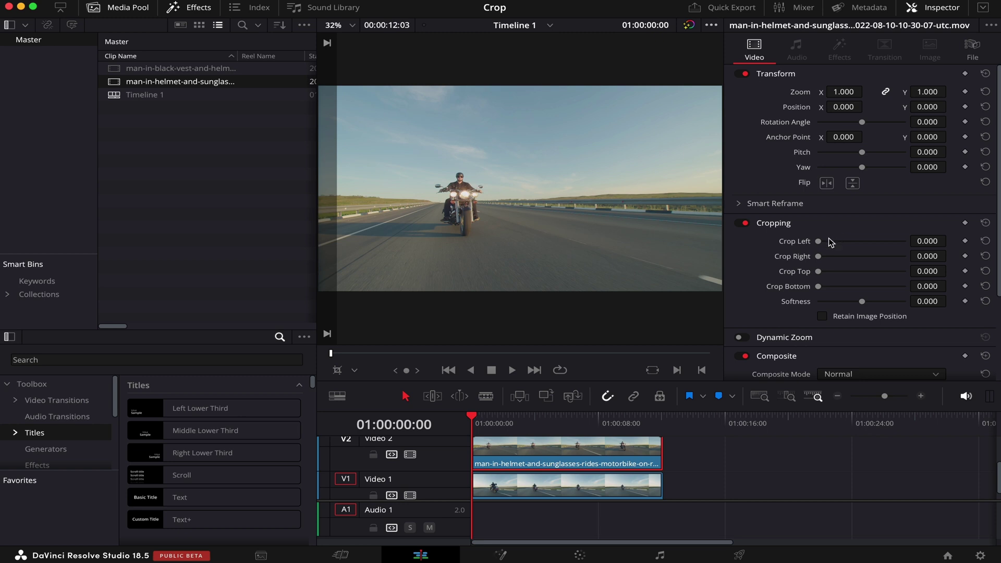
mouse_move(828, 246)
mouse_down()
mouse_move(838, 239)
mouse_move(855, 251)
mouse_move(818, 241)
mouse_up()
mouse_move(818, 256)
mouse_down()
mouse_move(855, 262)
mouse_move(818, 256)
mouse_up()
drag(818, 271, 804, 287)
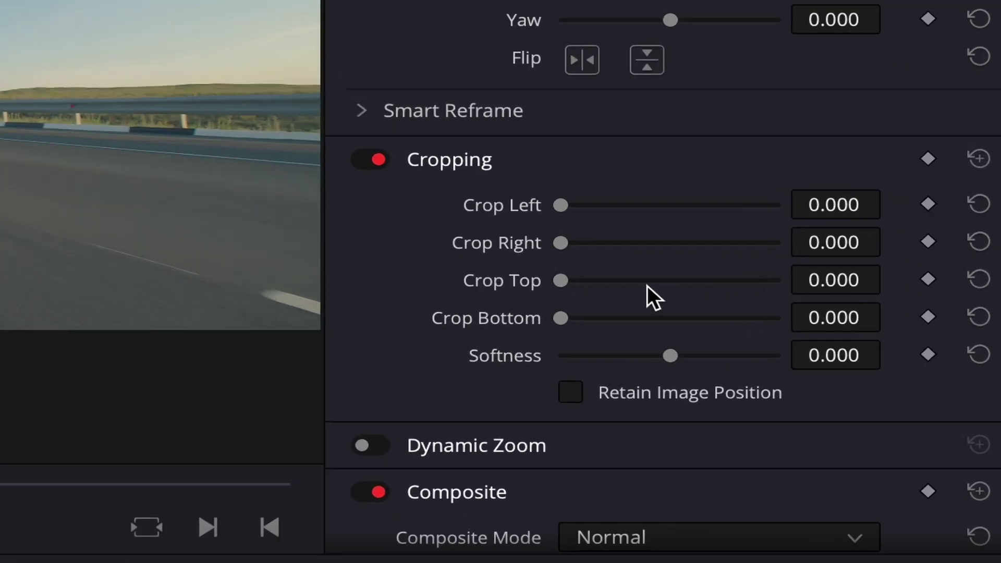
drag(818, 272, 841, 275)
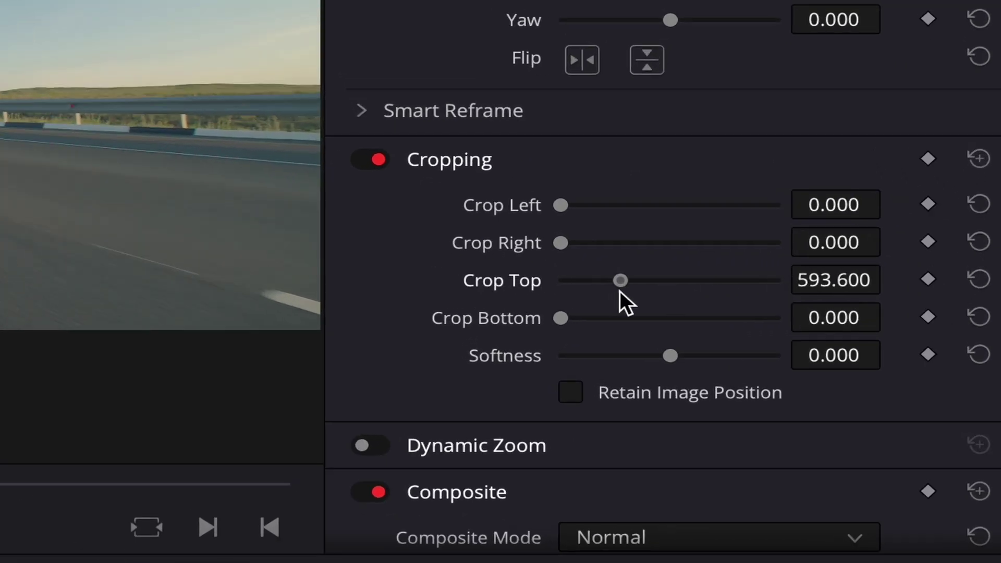
drag(619, 290, 560, 287)
- Crop the Video 2 clip by about 540 at the top and bottom and set its Y position to 540
drag(823, 282, 724, 242)
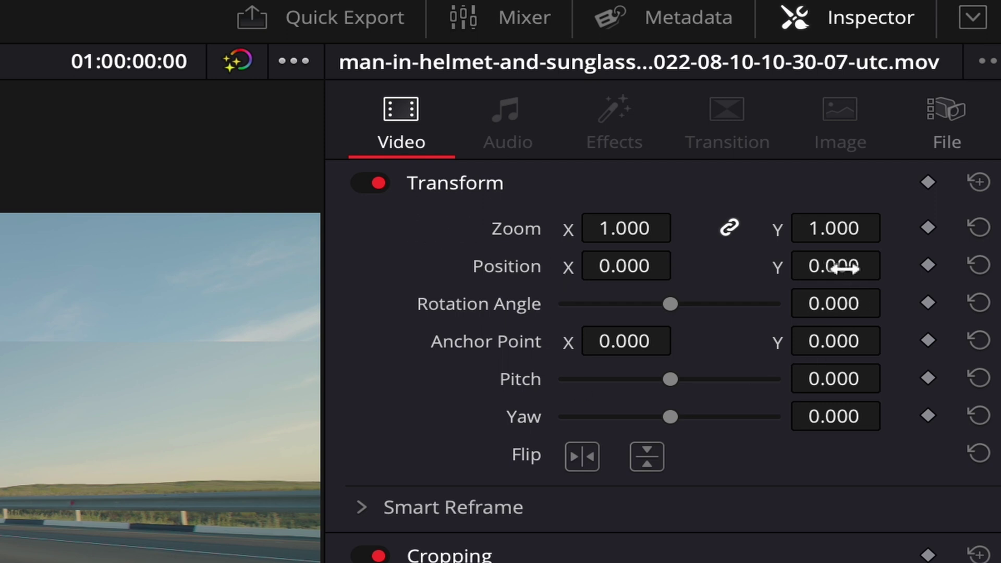
drag(844, 265, 725, 245)
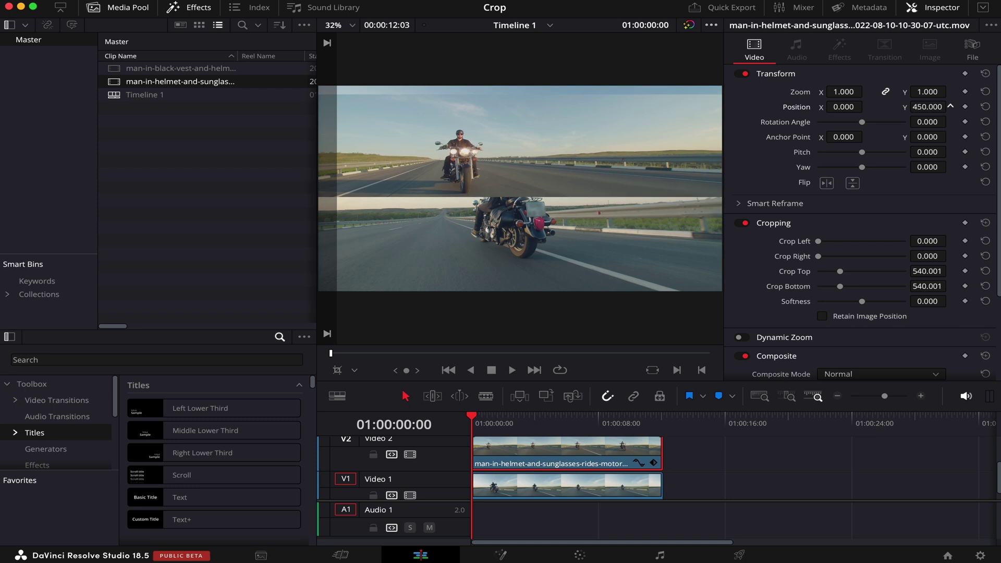
drag(950, 106, 561, 486)
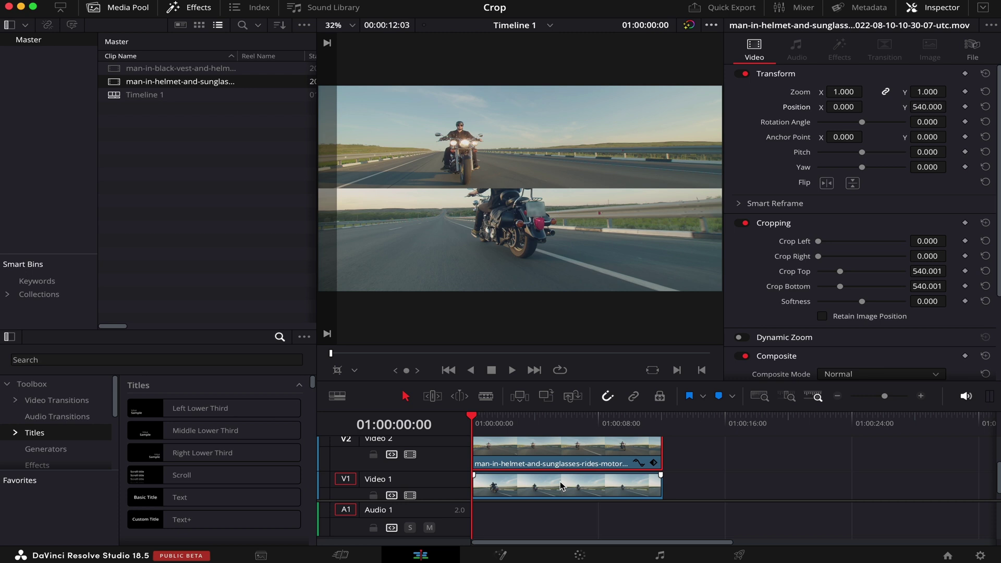
- Disable the Video 2 clip and crop the Video 1 clip by about 540 at the top and bottom
key(d)
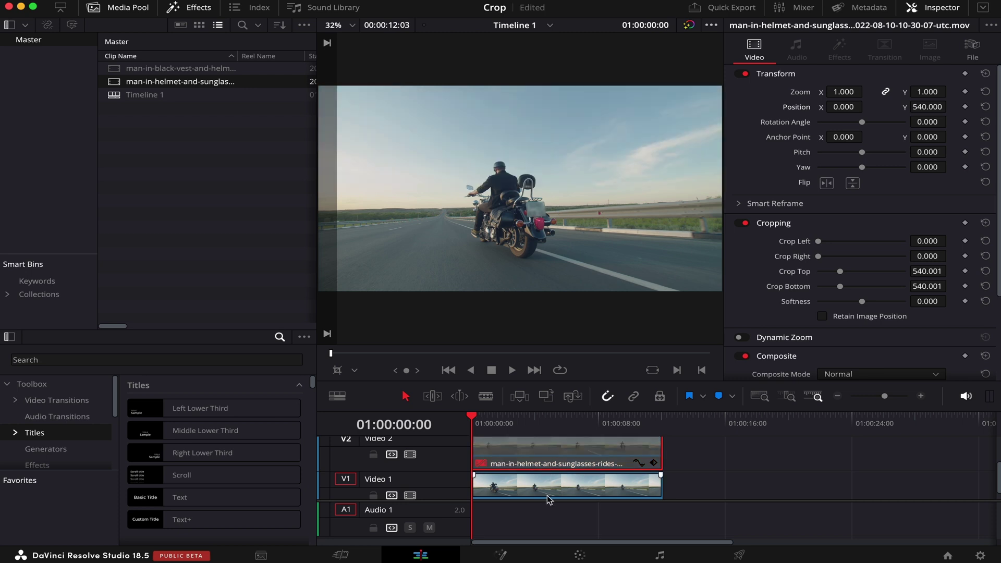
click(549, 499)
drag(915, 274, 955, 286)
- Set the Video 1 clip's Y position to -540 and enable the Video 2 clip again
drag(926, 107, 897, 107)
key(super+z)
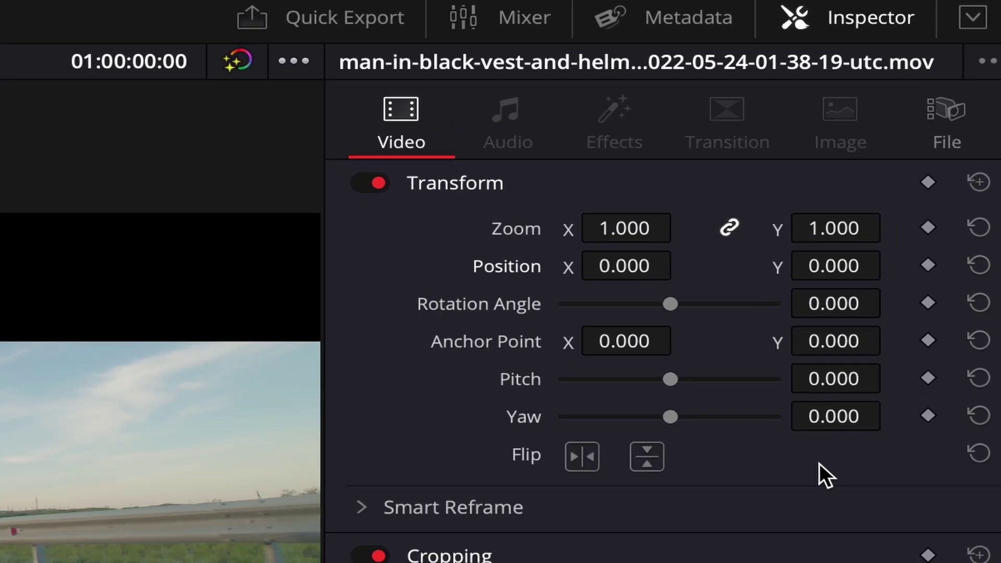
click(835, 265)
key(BackSpace)
text(540)
key(Return)
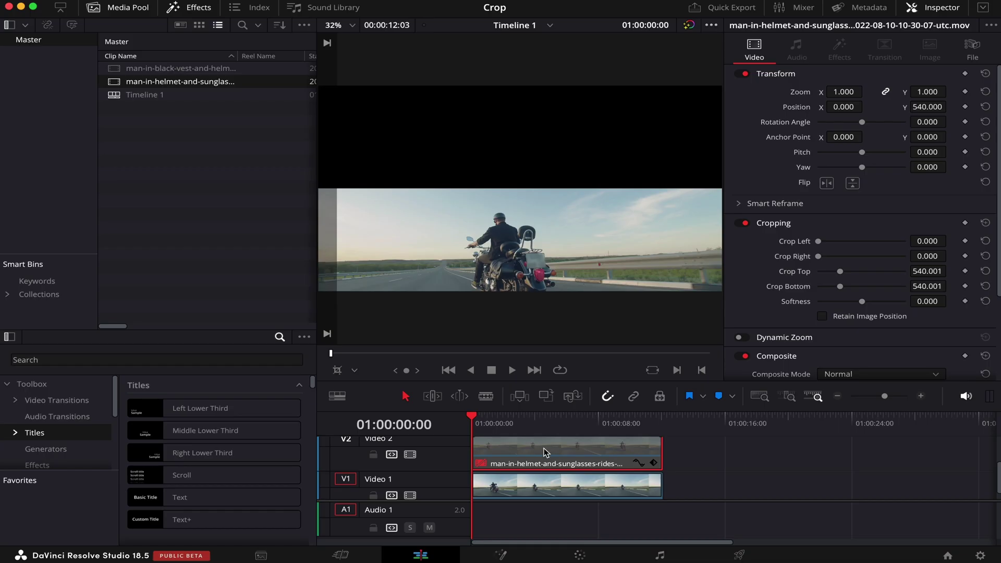
key(d)
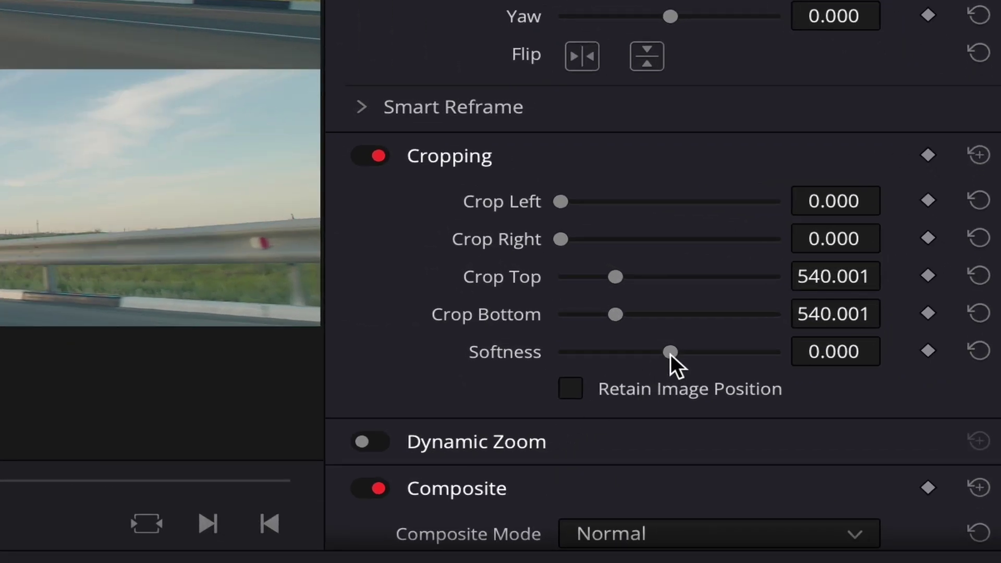
- Try different crop softness amounts on the Video 2 clip's edges
drag(670, 354, 740, 357)
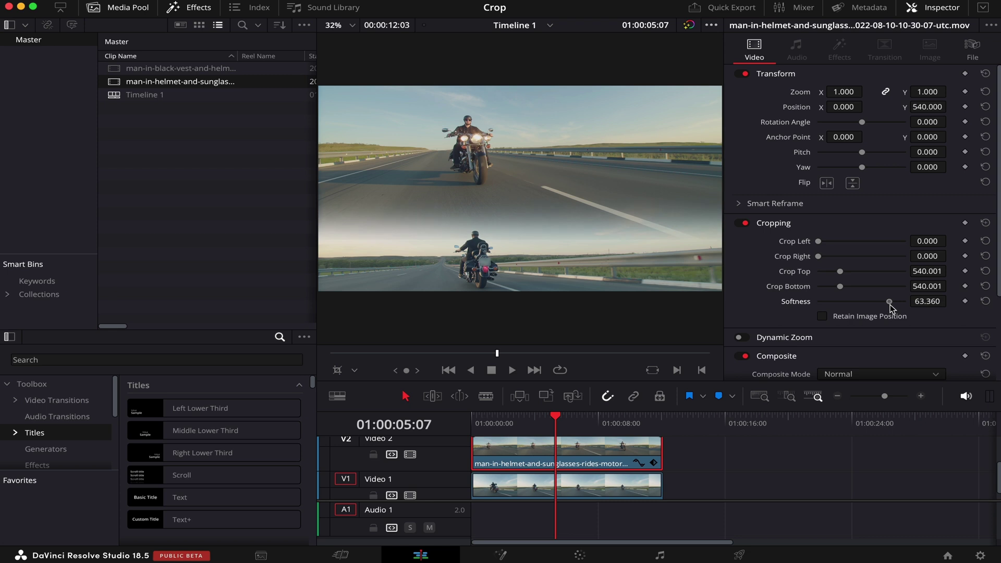
drag(889, 304, 883, 306)
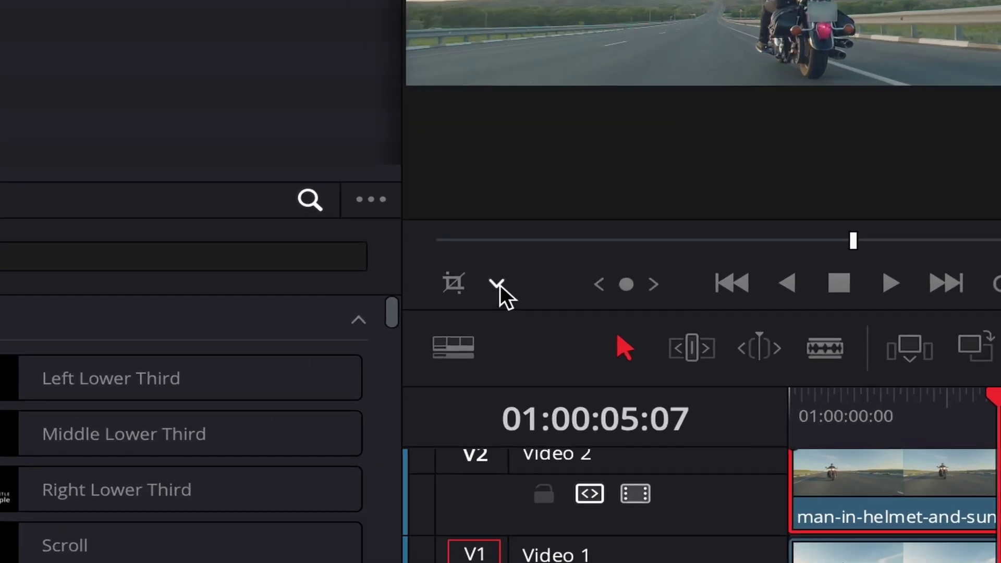
- Turn on the viewer's Crop overlay and try the crop handles around the Video 2 clip
click(354, 370)
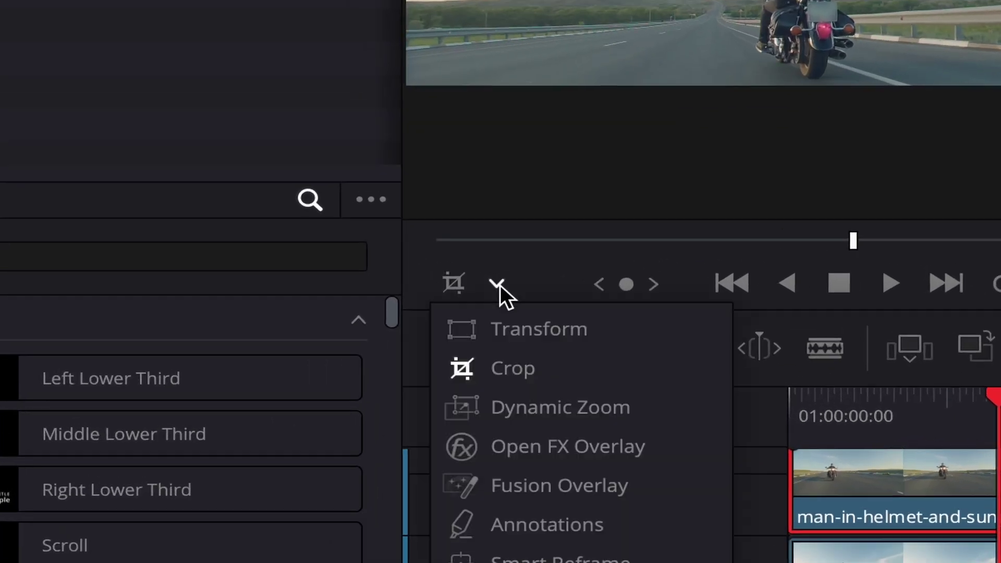
click(508, 374)
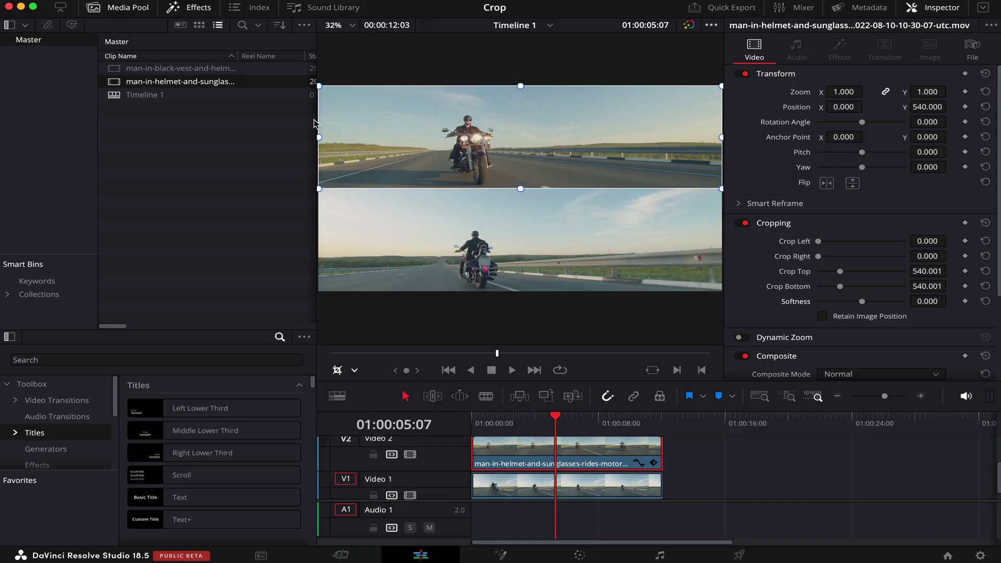
mouse_move(722, 137)
mouse_down()
mouse_move(631, 139)
mouse_move(724, 138)
mouse_up()
mouse_move(721, 87)
mouse_down()
mouse_move(699, 100)
mouse_move(721, 88)
mouse_up()
mouse_move(520, 189)
mouse_down()
mouse_move(520, 167)
mouse_move(522, 190)
mouse_up()
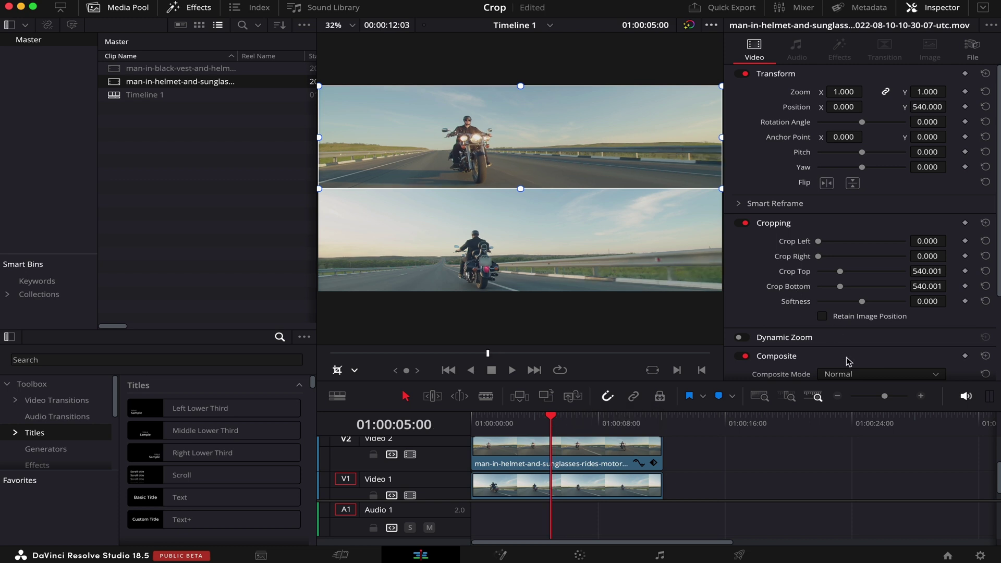
- At 01:00:04:00, add keyframes for the Video 2 clip's Position, Crop Top and Crop Bottom, and save the project
drag(552, 419, 536, 421)
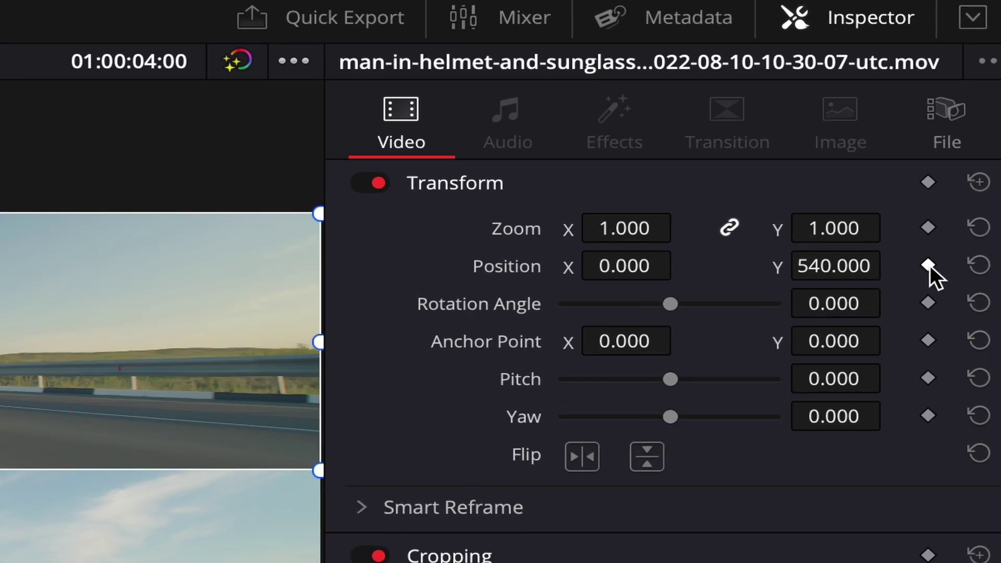
click(949, 172)
click(927, 273)
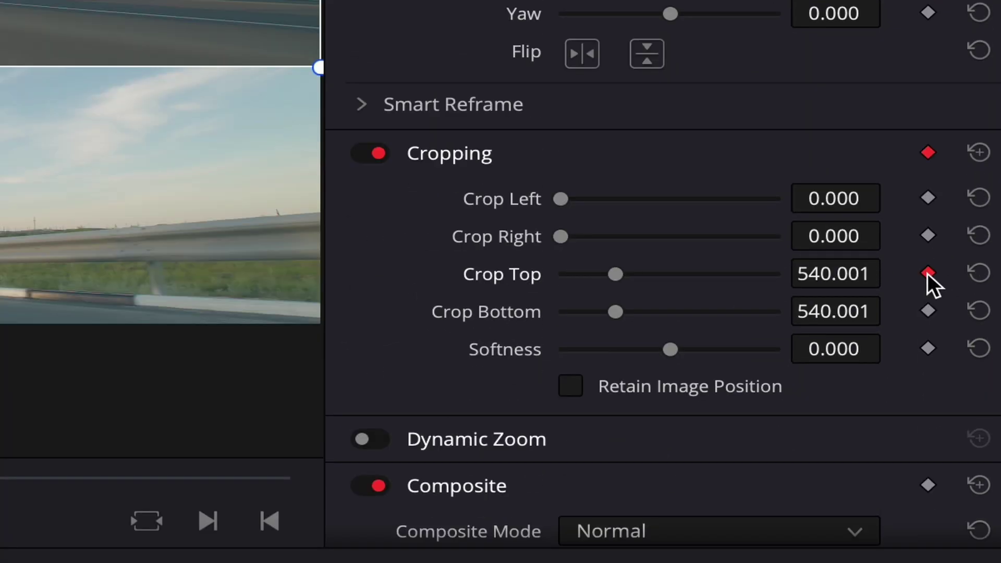
click(927, 311)
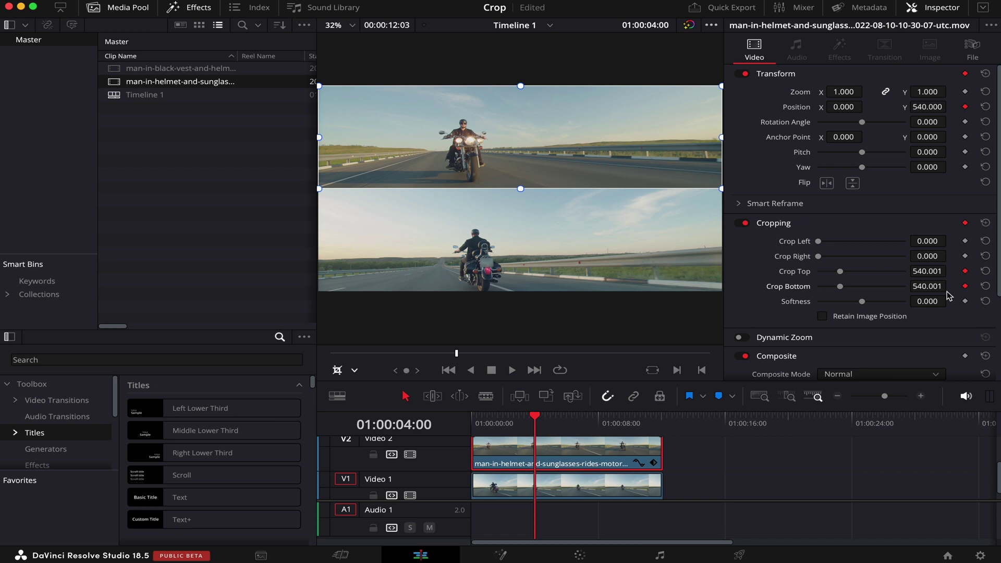
key(super+s)
- Add keyframes for the Video 1 clip's Position, Crop Top and Crop Bottom at 01:00:04:00
click(581, 490)
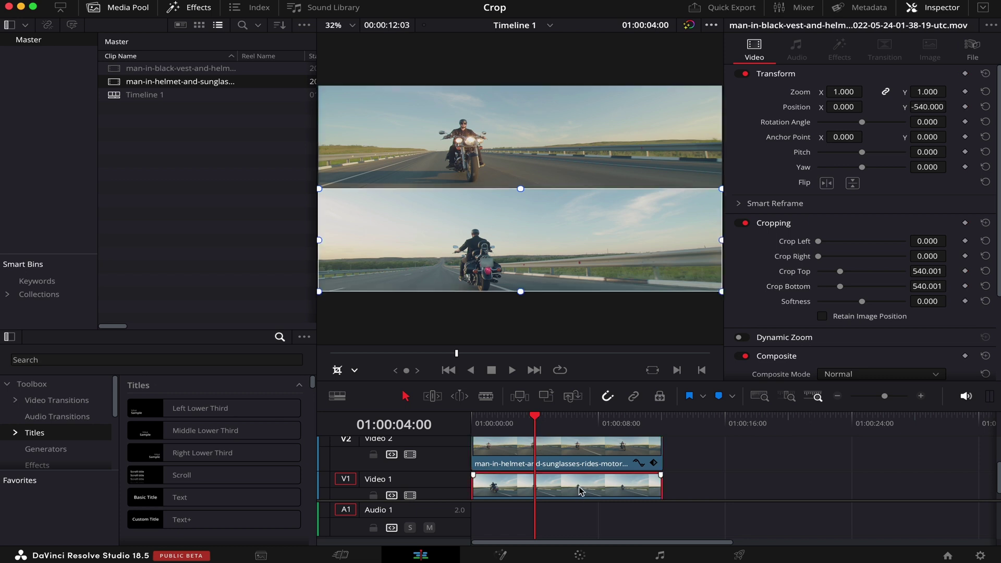
click(965, 272)
click(964, 286)
- At 01:00:02:00, set the Video 1 clip's Crop Top and Crop Bottom to 0 and its Y position to -2160
drag(534, 420, 502, 417)
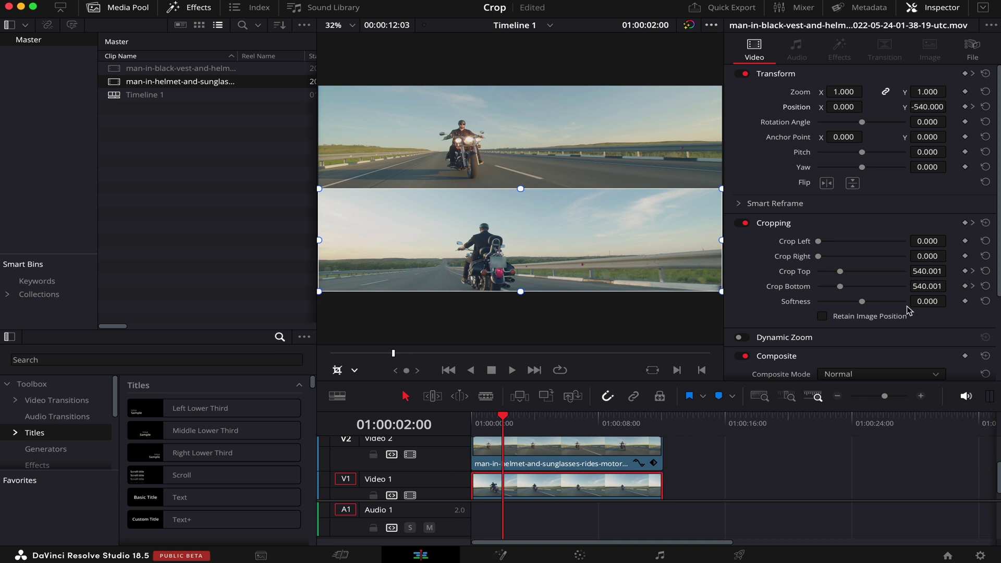
drag(931, 287, 885, 287)
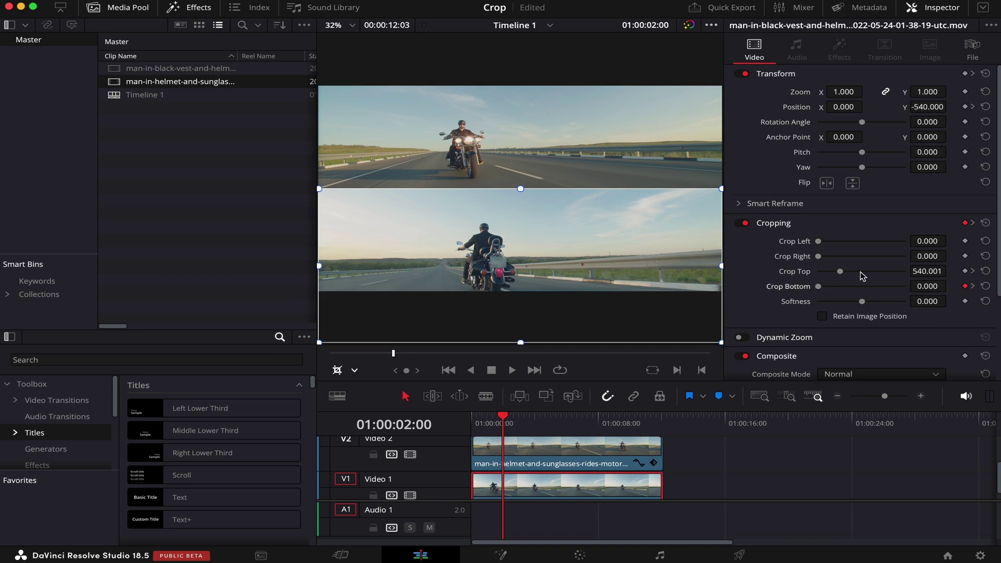
mouse_move(945, 268)
mouse_down()
mouse_move(917, 269)
mouse_move(950, 271)
mouse_up()
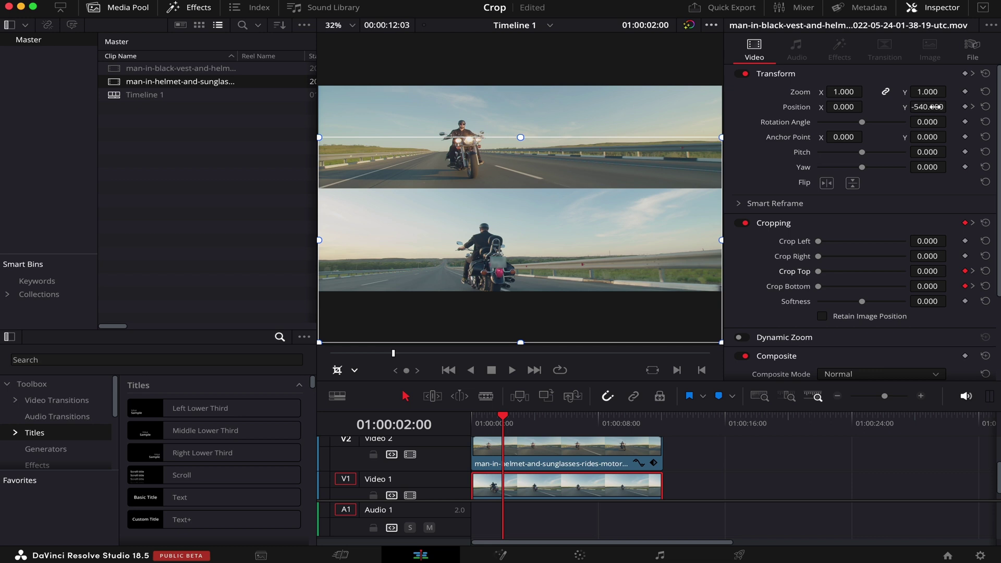
drag(928, 106, 950, 106)
- At 01:00:02:00, set the Video 2 clip's Crop Top, Crop Bottom and Y position to 0
click(532, 459)
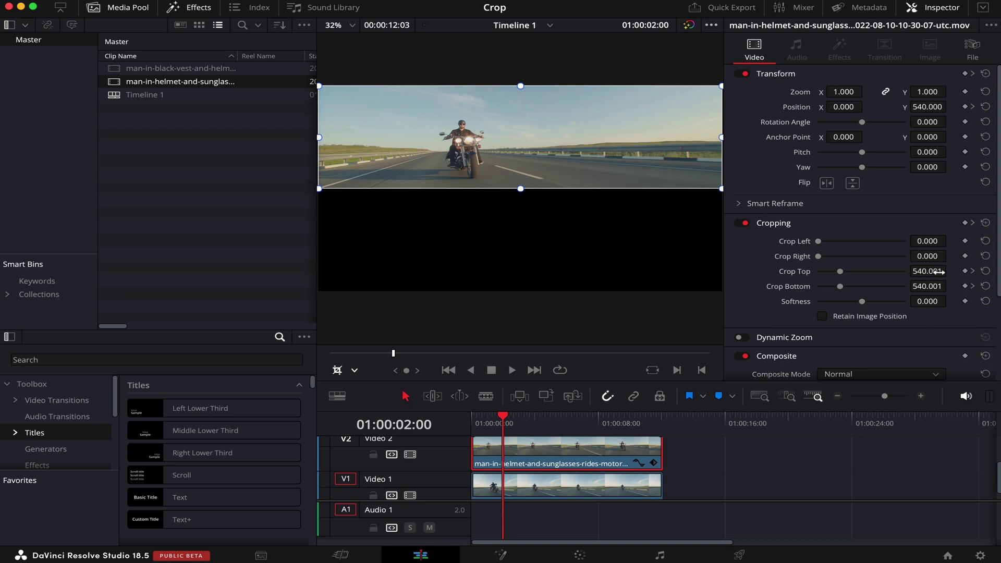
drag(940, 272, 912, 286)
double_click(933, 107)
text(0)
key(Return)
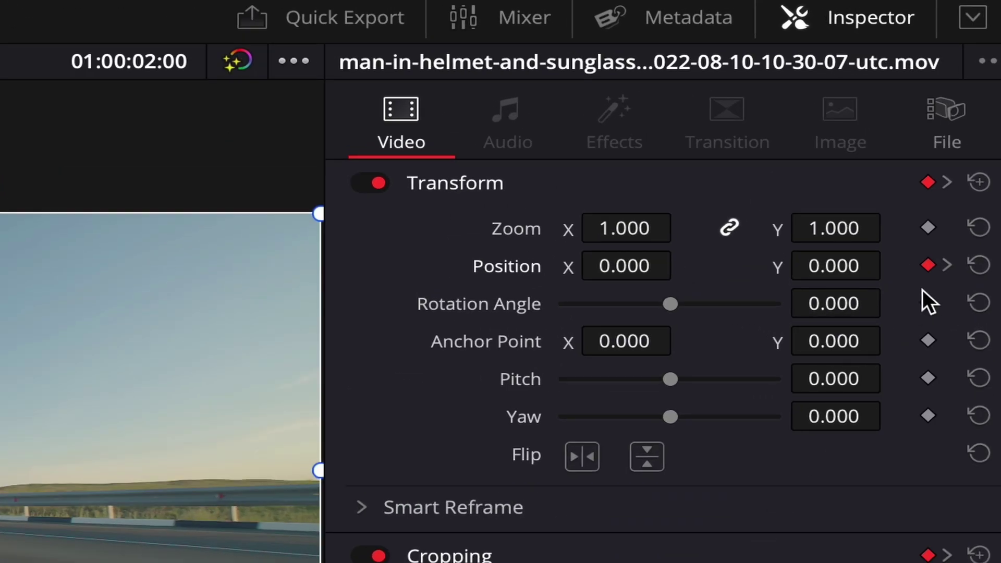
- Apply Ease Out to the Video 2 clip's Position, Crop Top and Crop Bottom keyframes at 01:00:02:00
right_click(928, 267)
click(893, 320)
scroll(960, 266, down, 6)
right_click(928, 278)
click(893, 336)
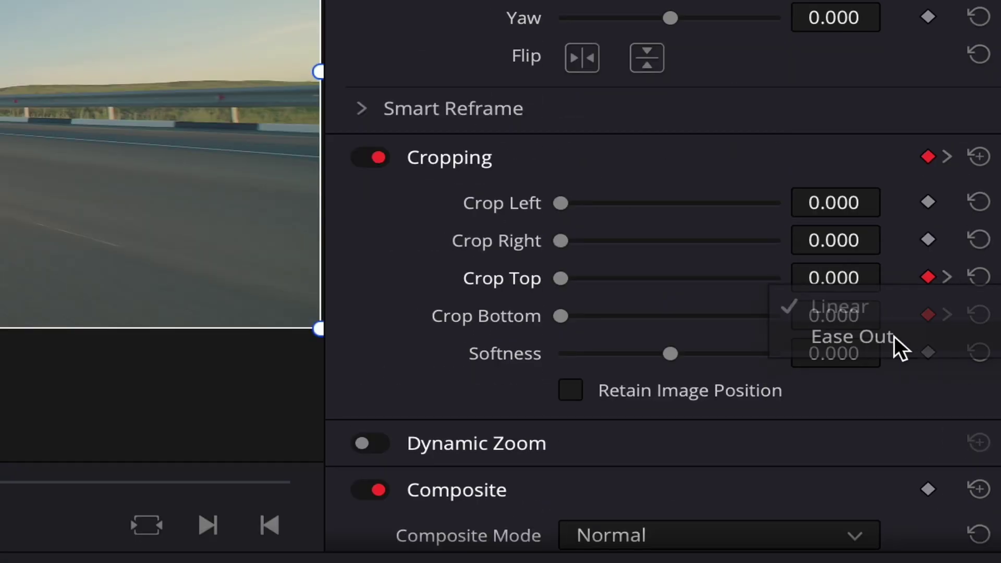
right_click(927, 315)
click(904, 370)
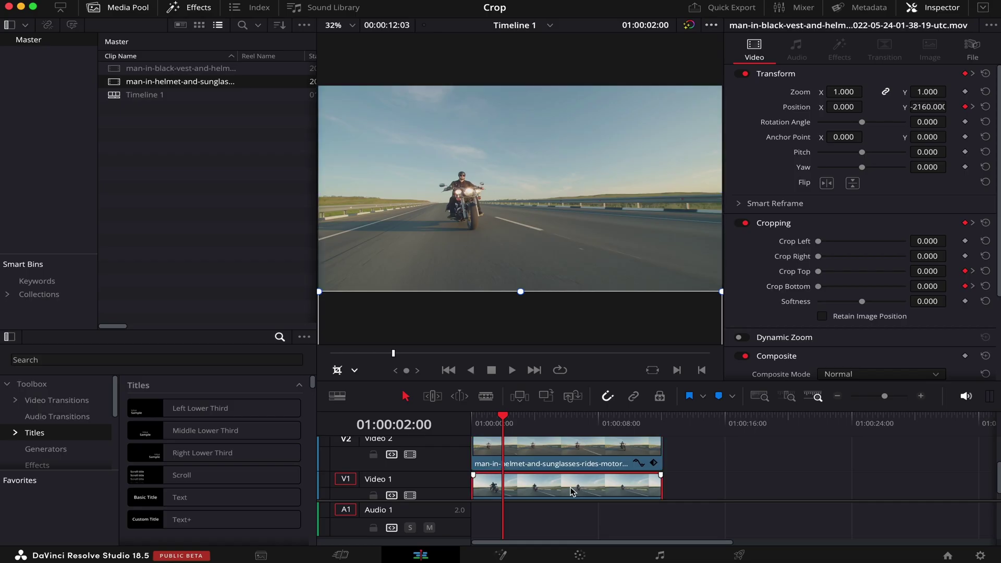
- Apply Ease Out to the Video 1 clip's Position, Crop Top and Crop Bottom keyframes at 01:00:02:00
right_click(965, 106)
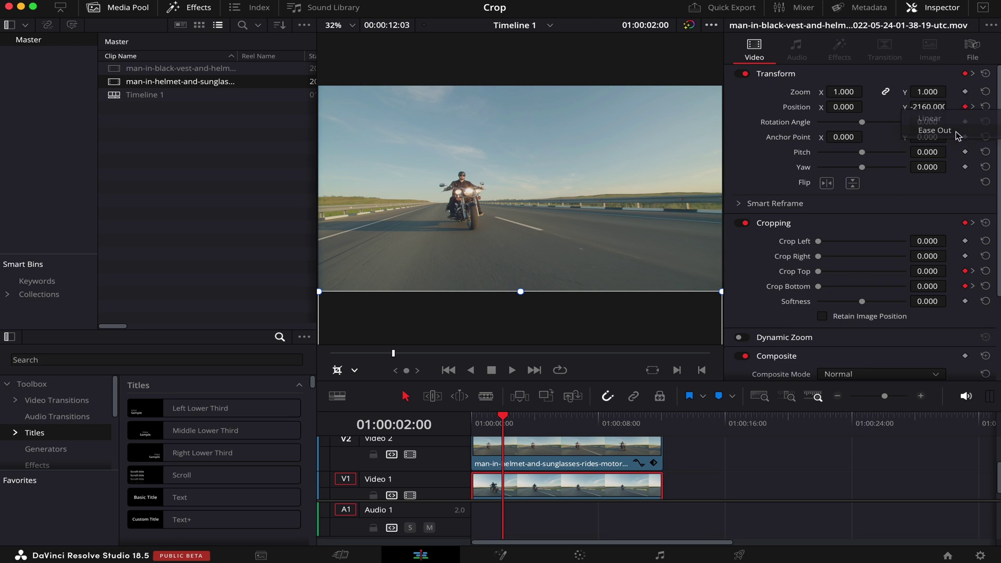
click(934, 130)
right_click(965, 271)
click(958, 295)
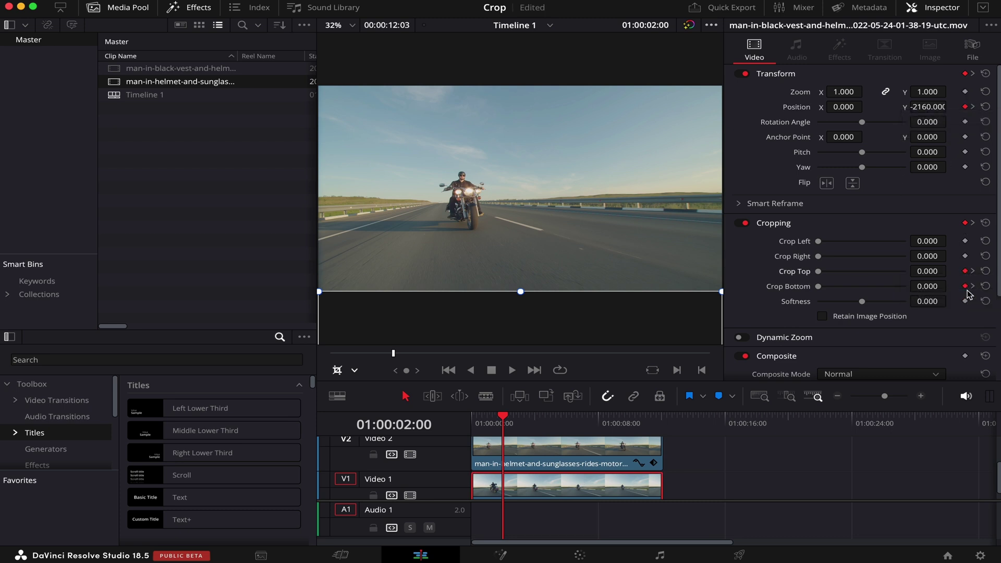
right_click(965, 286)
click(937, 311)
- At 01:00:04:00, apply Ease In to the Video 1 clip's Crop Bottom, Crop Top and Position keyframes
click(528, 423)
drag(527, 423, 535, 424)
right_click(965, 286)
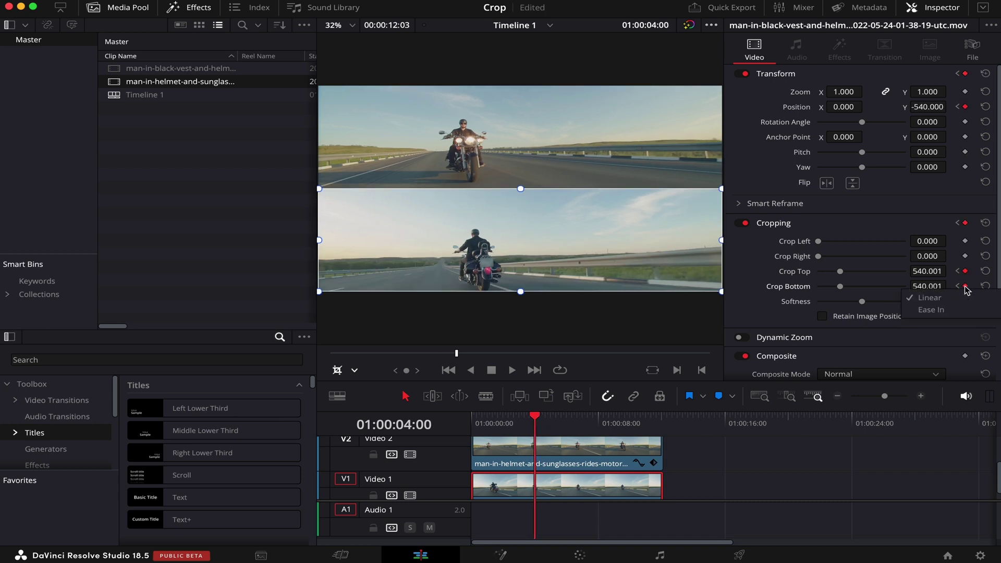
click(957, 310)
right_click(964, 286)
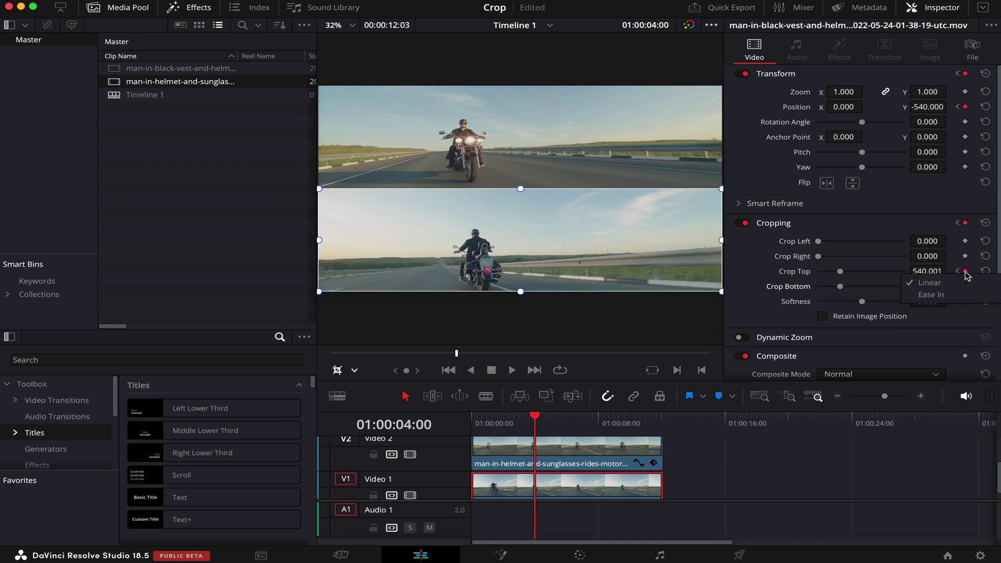
click(962, 297)
right_click(966, 107)
click(930, 130)
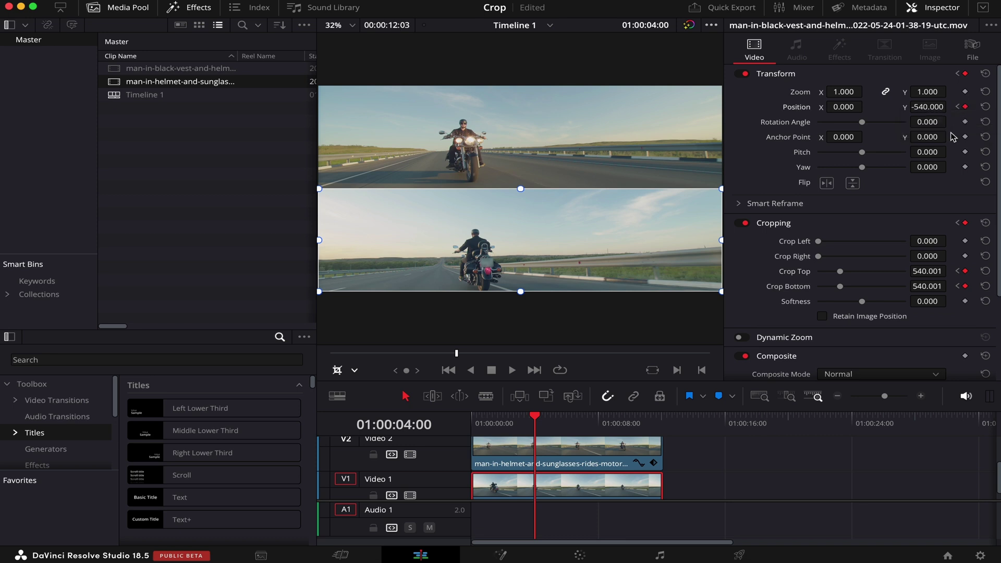
- Save the project and return the playhead to the start of the timeline
key(super+s)
key(Home)
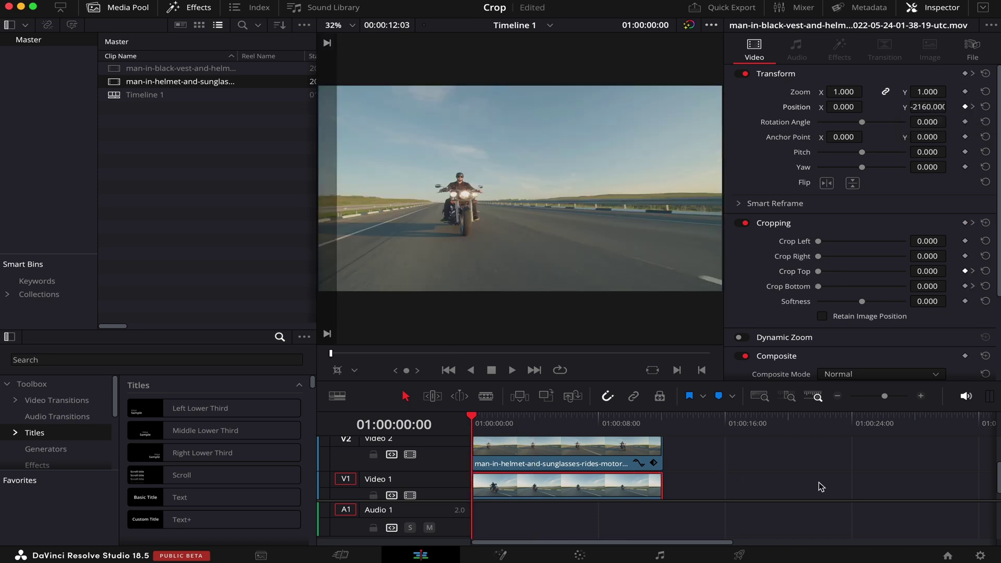